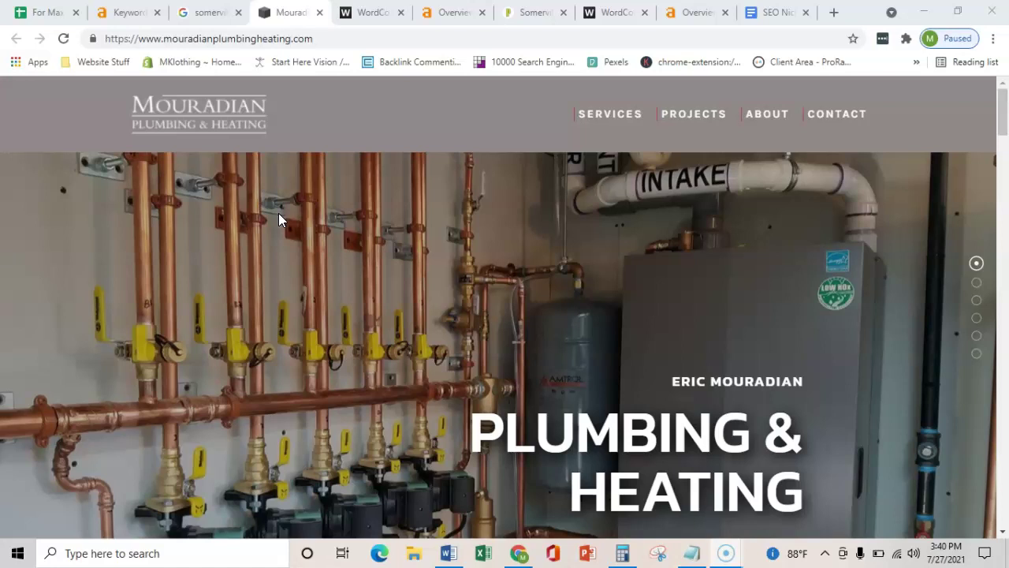
Bring up the somerville plumbers results and Ahrefs overview: difficulty 1, volume 400, $18 CPC.
click(211, 13)
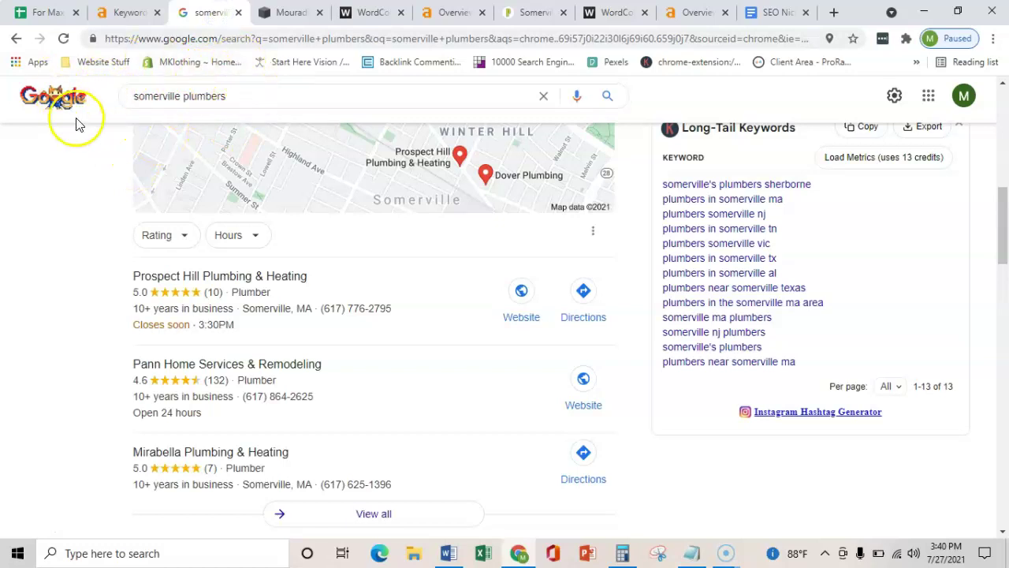
click(121, 13)
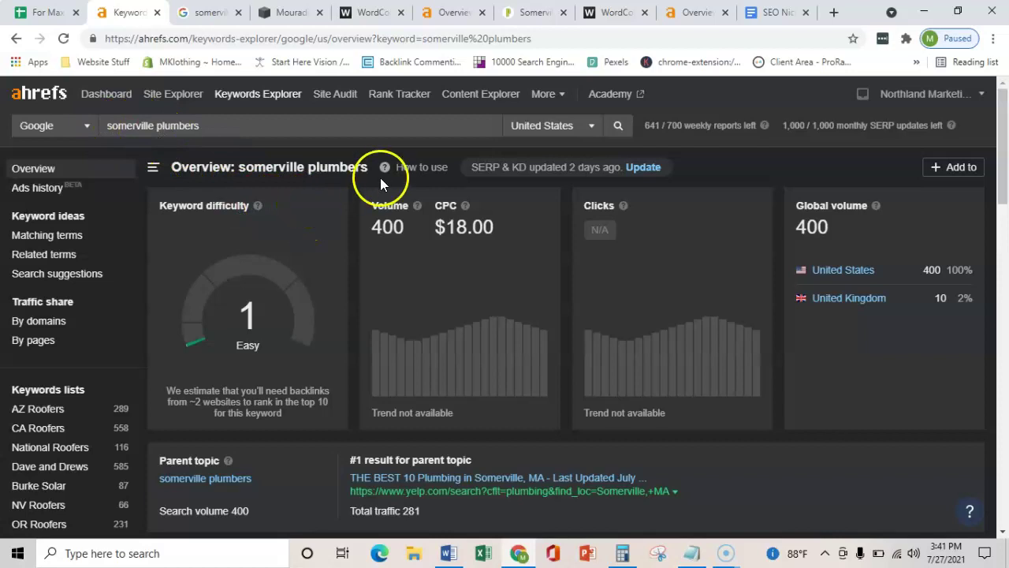
Look over the Pann Home Services and Mouradian Plumbing pages, ending on the search results.
click(524, 11)
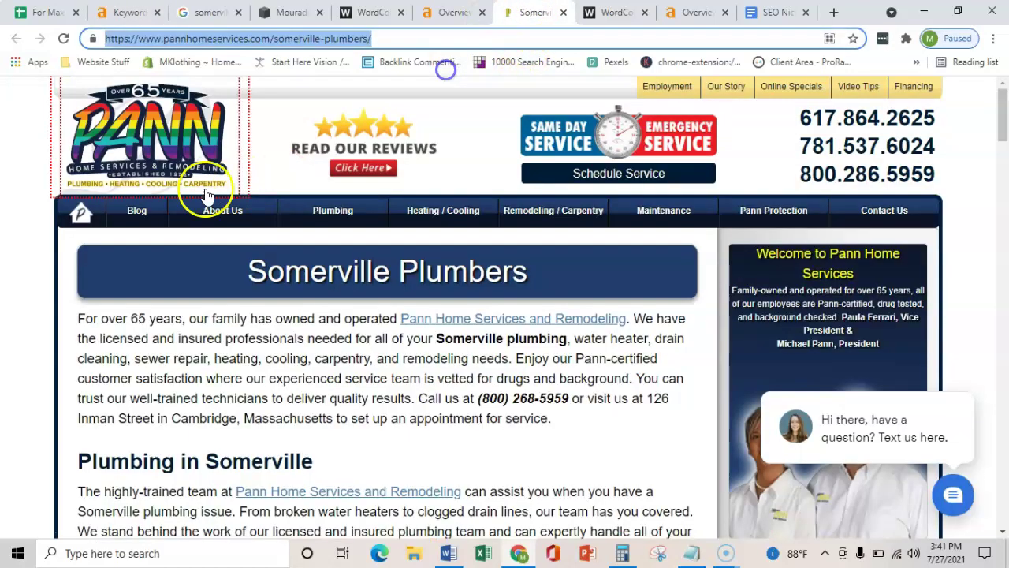
click(24, 172)
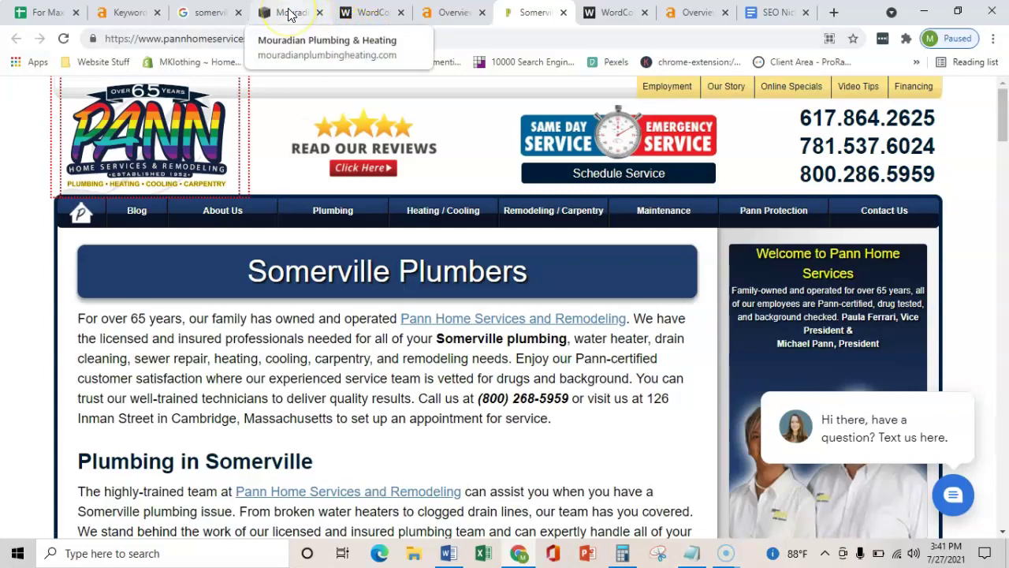
click(201, 12)
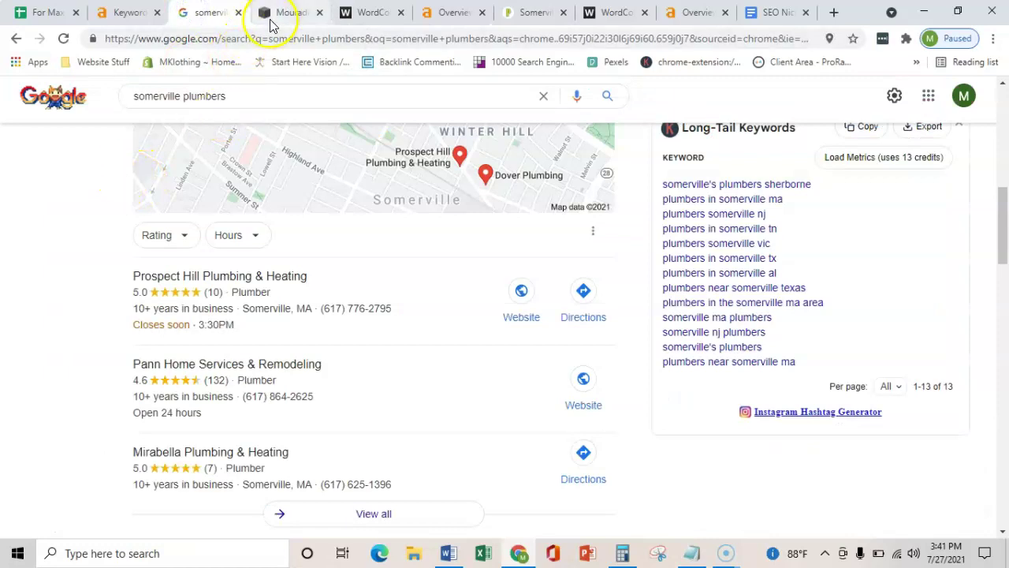
click(272, 14)
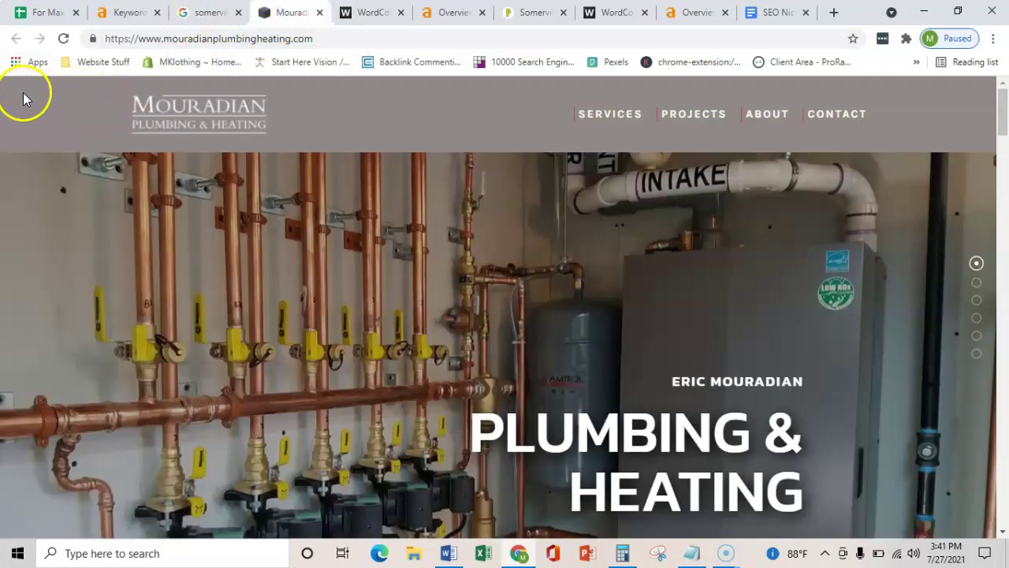
click(182, 12)
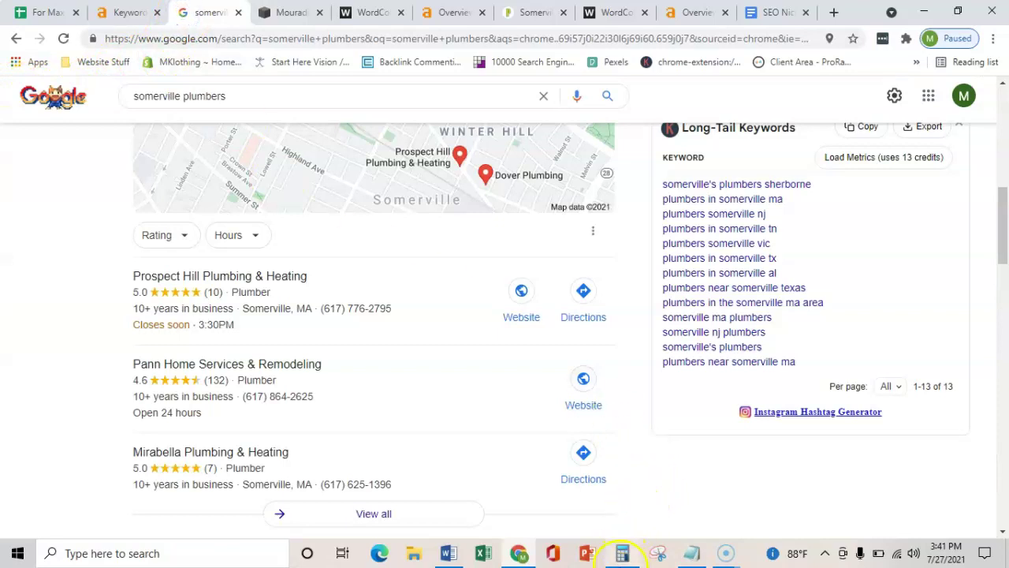
In Calculator, clear the display and compute 420 × 0.2 = 84.
click(623, 552)
click(783, 265)
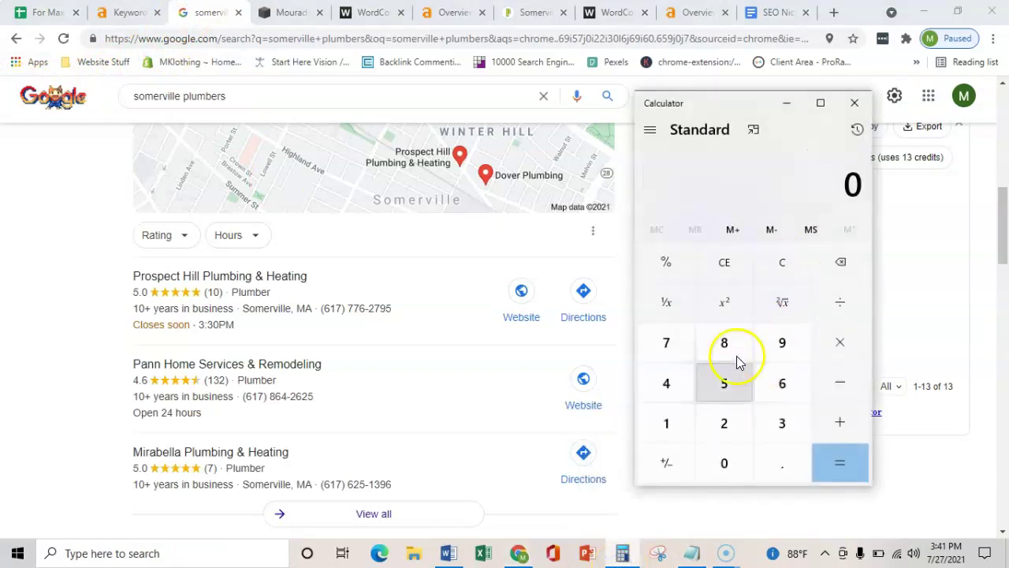
click(671, 385)
click(723, 423)
click(722, 461)
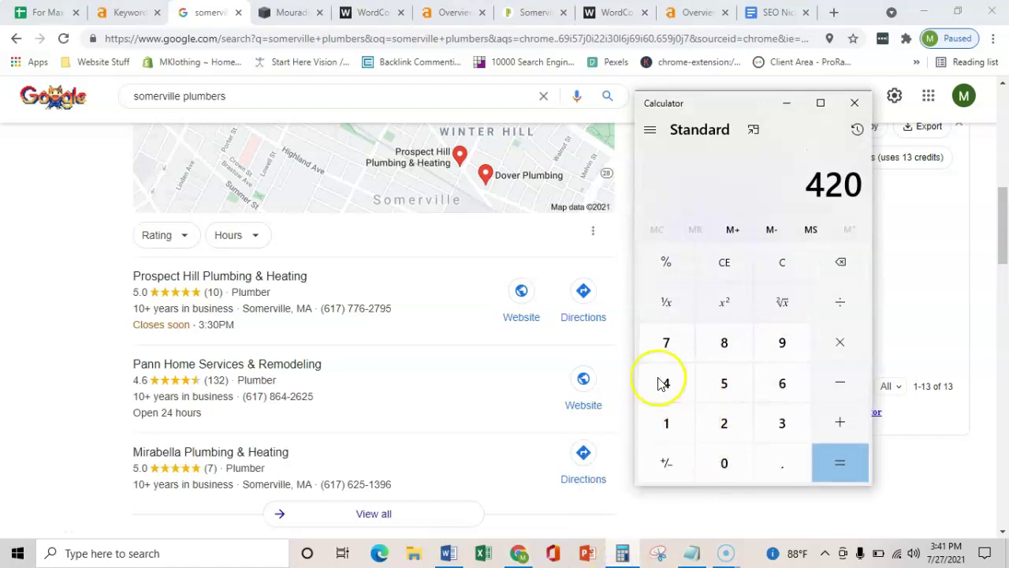
scroll(281, 225, down, 2)
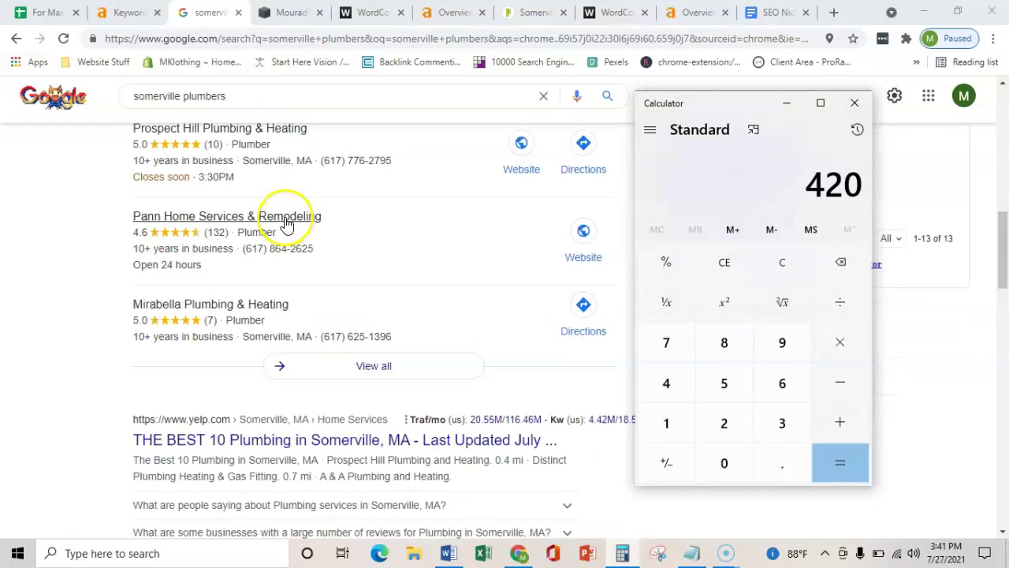
scroll(288, 213, down, 2)
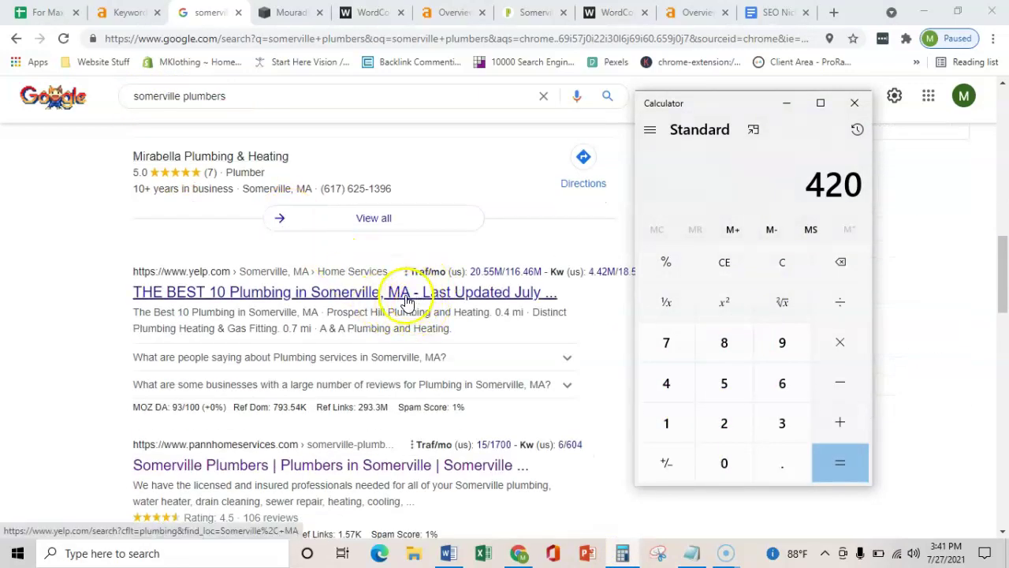
click(838, 353)
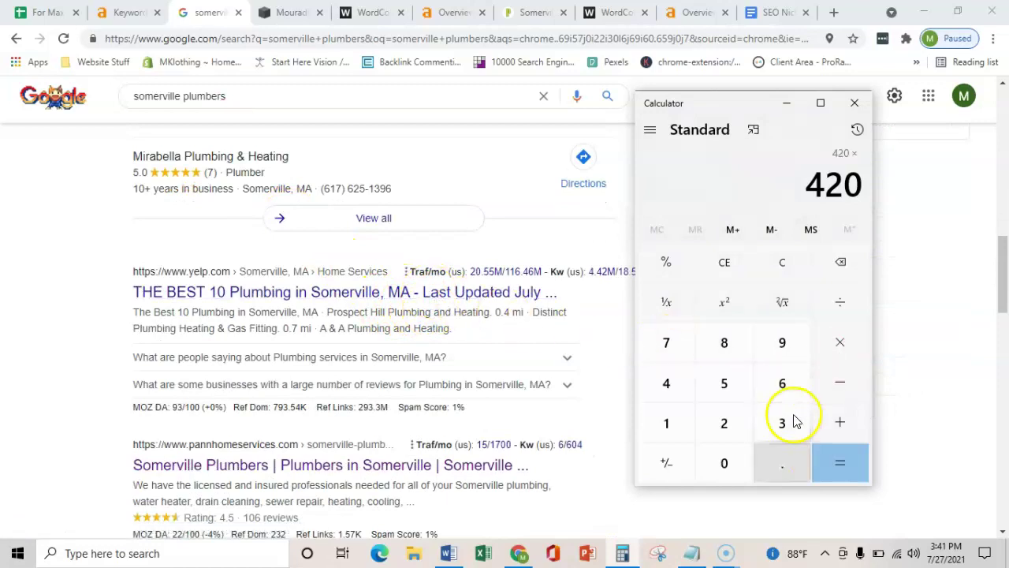
click(787, 463)
click(732, 432)
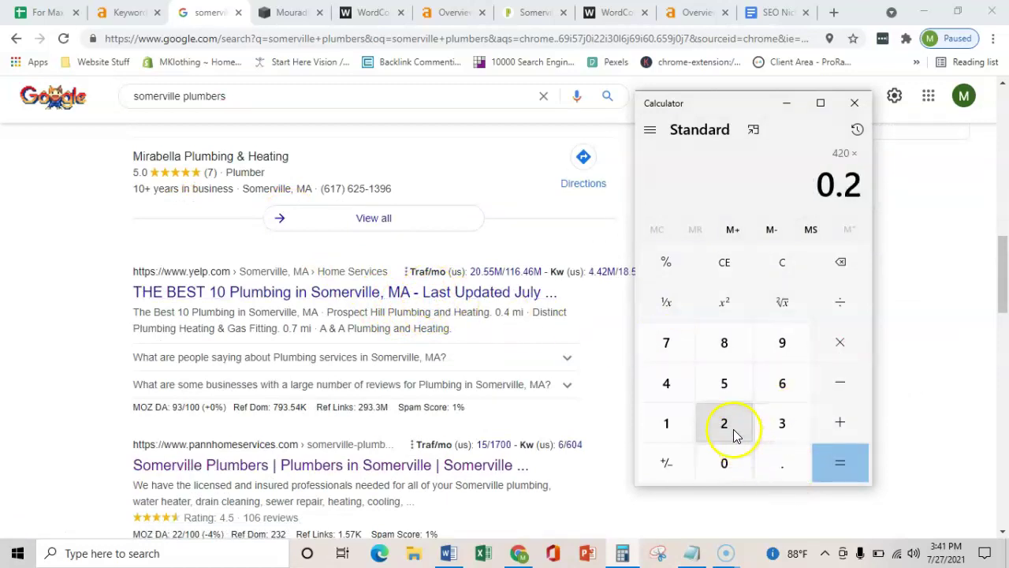
click(847, 465)
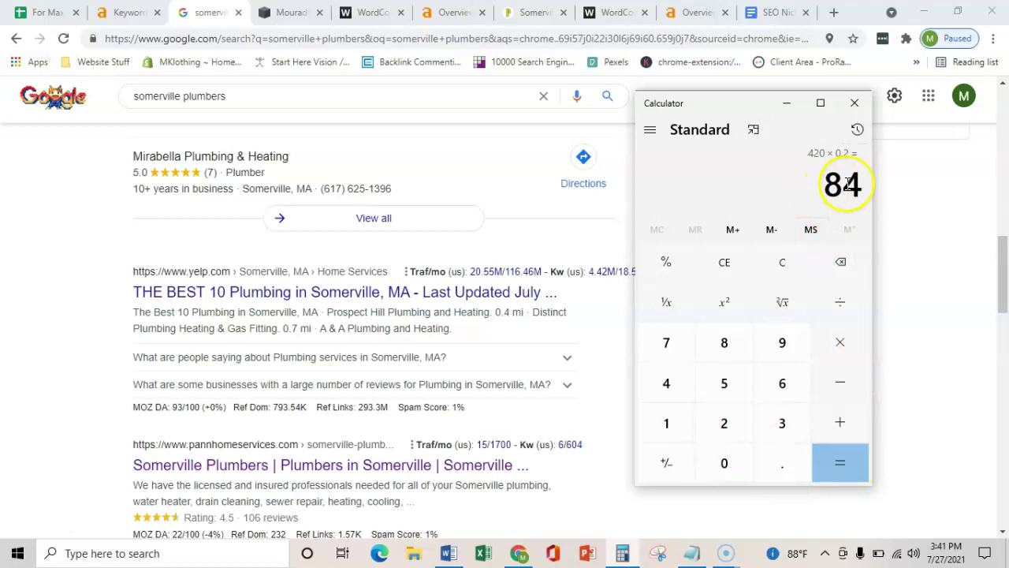
Multiply 84 by 0.4 and then 0.5 to get 16.8, and minimize Calculator.
click(839, 344)
click(779, 455)
click(667, 386)
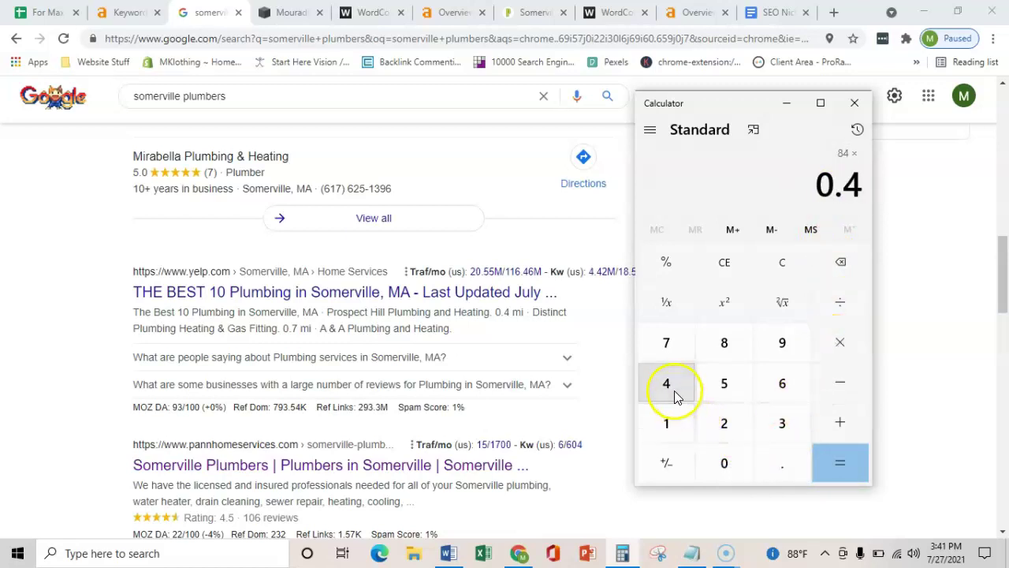
click(838, 467)
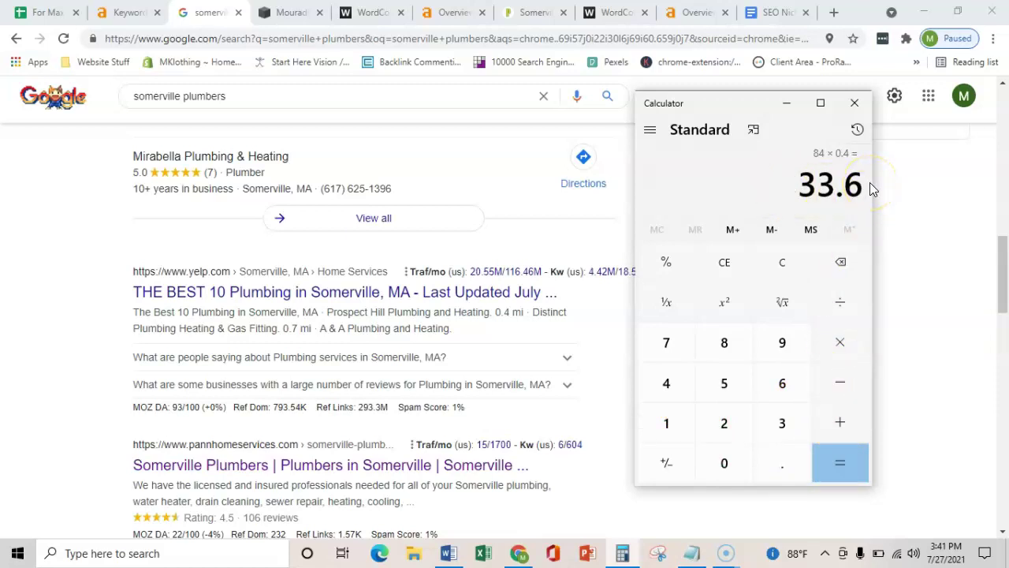
click(848, 346)
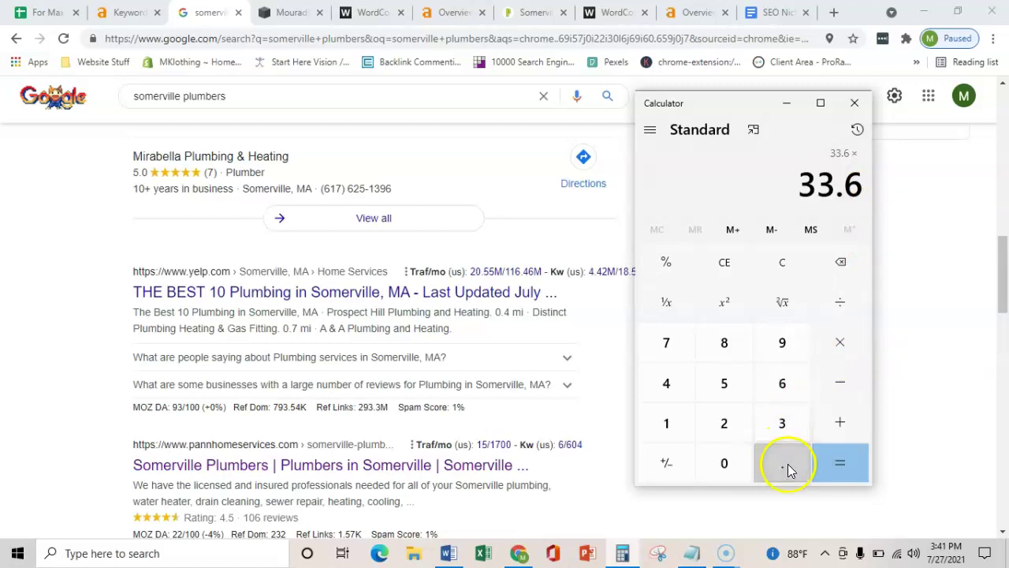
click(784, 464)
click(738, 393)
click(840, 461)
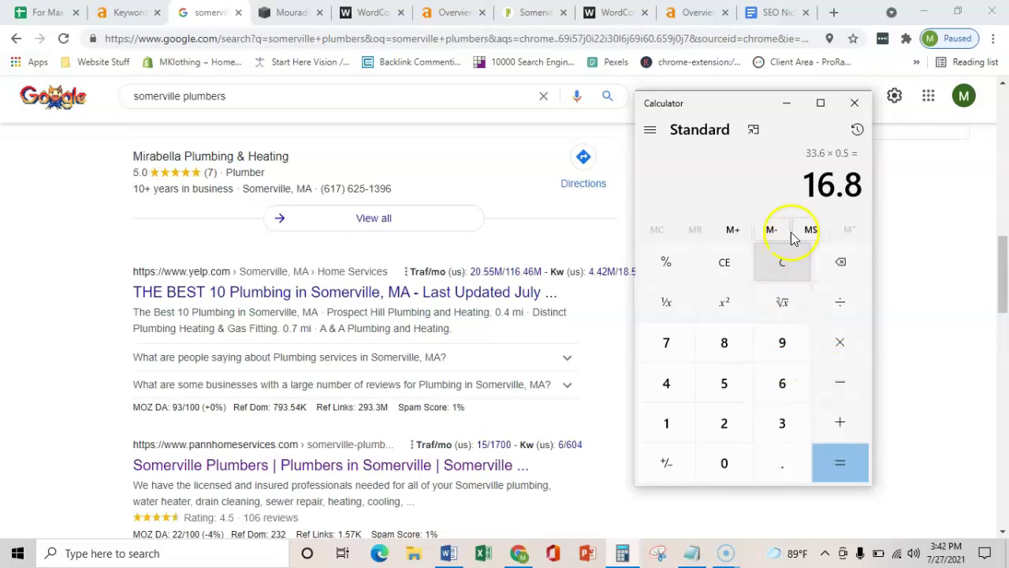
click(785, 111)
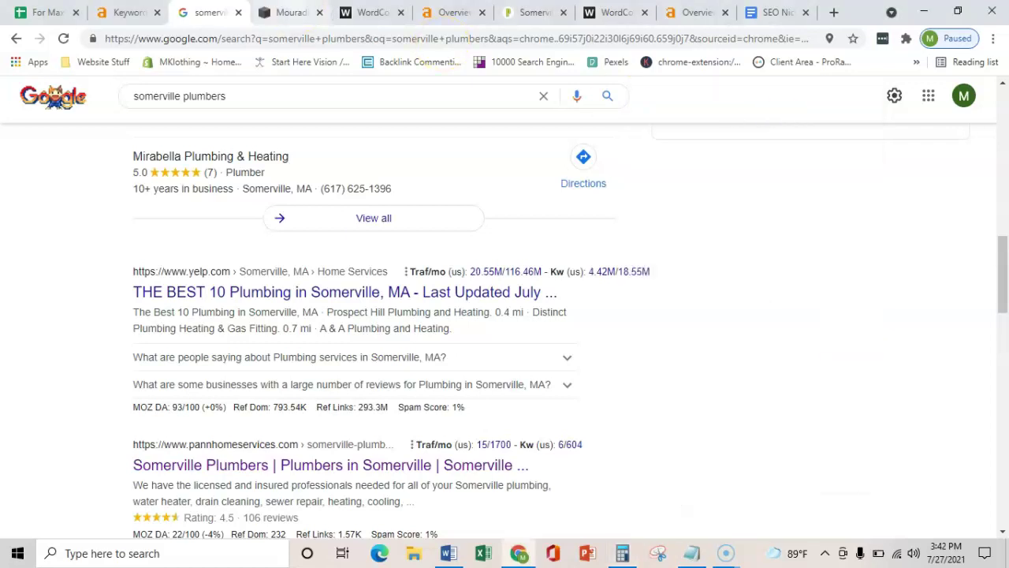
Select the Mouradian homepage text and check WordCounter's total of 518 words, 3,200 characters.
click(280, 12)
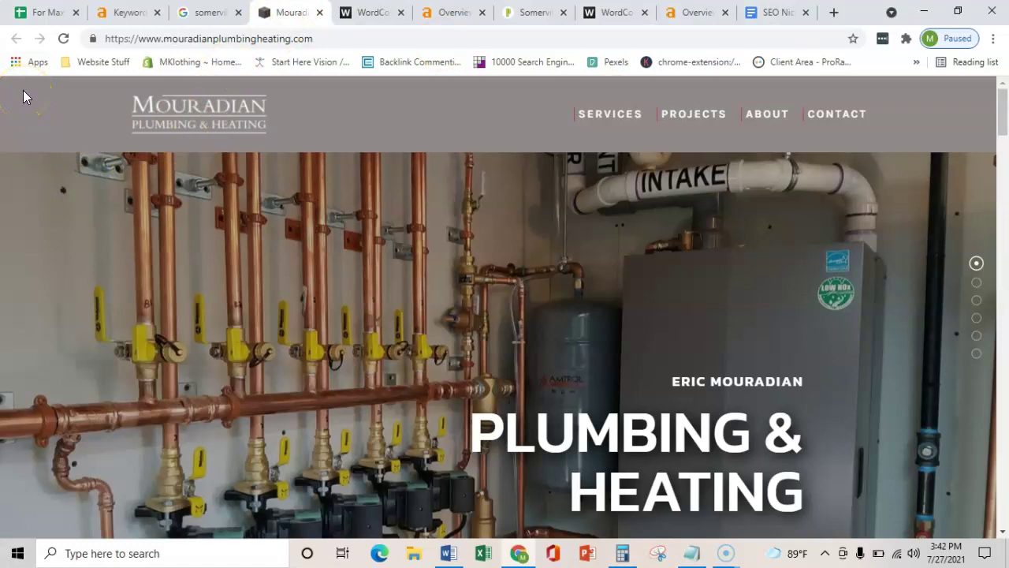
drag(25, 82, 823, 562)
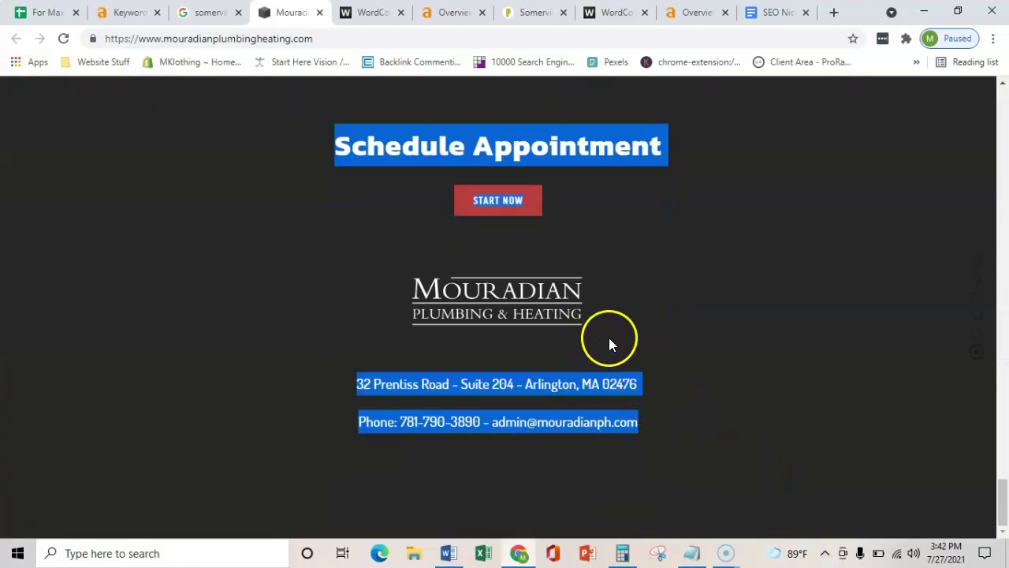
click(670, 344)
click(369, 12)
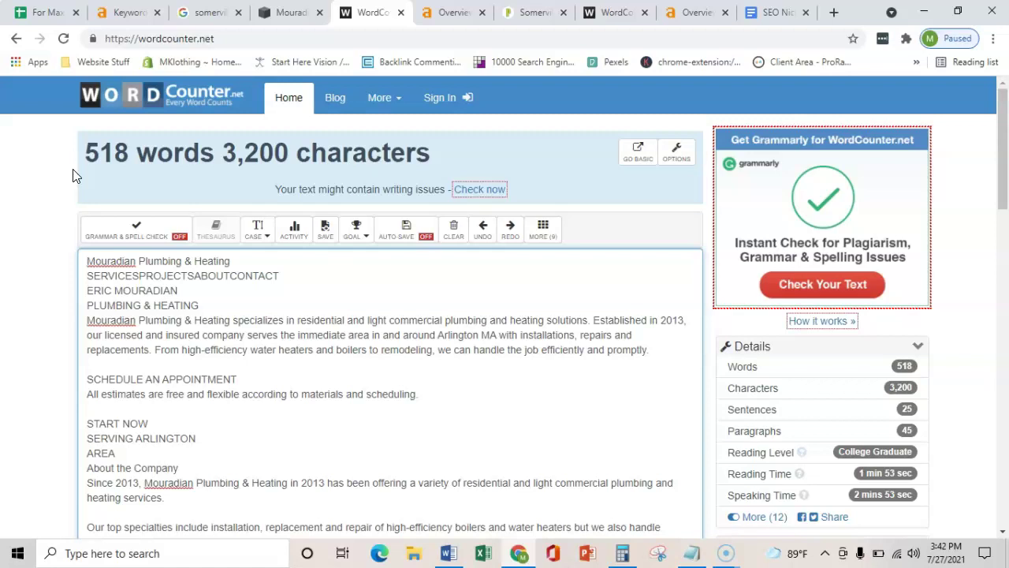
Return to the Ahrefs somerville plumbers overview showing difficulty 1, 400 searches, $18.00 CPC.
click(120, 14)
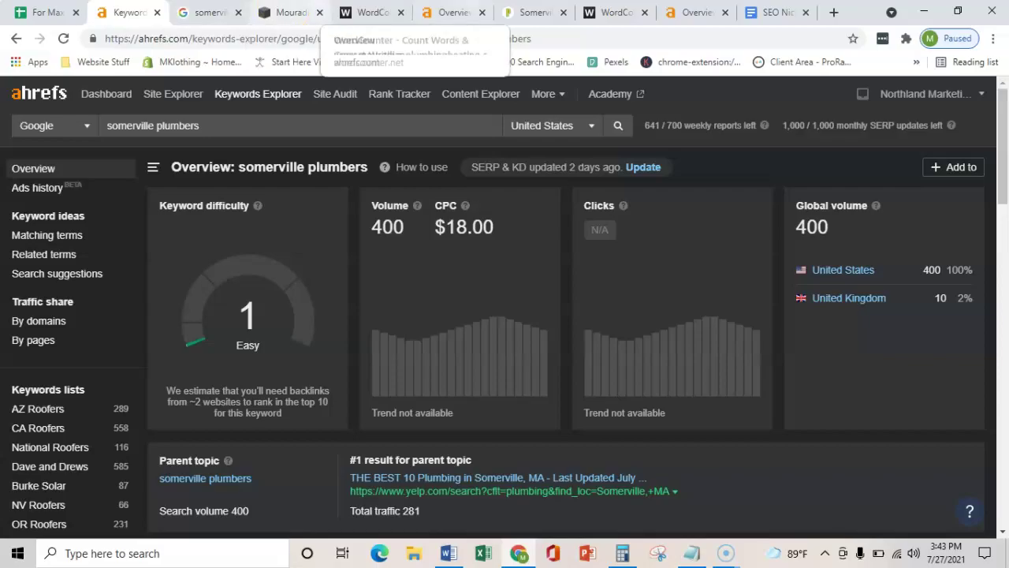
Select all the Pann page text and check WordCounter: 3,373 words, 22,125 characters.
click(536, 12)
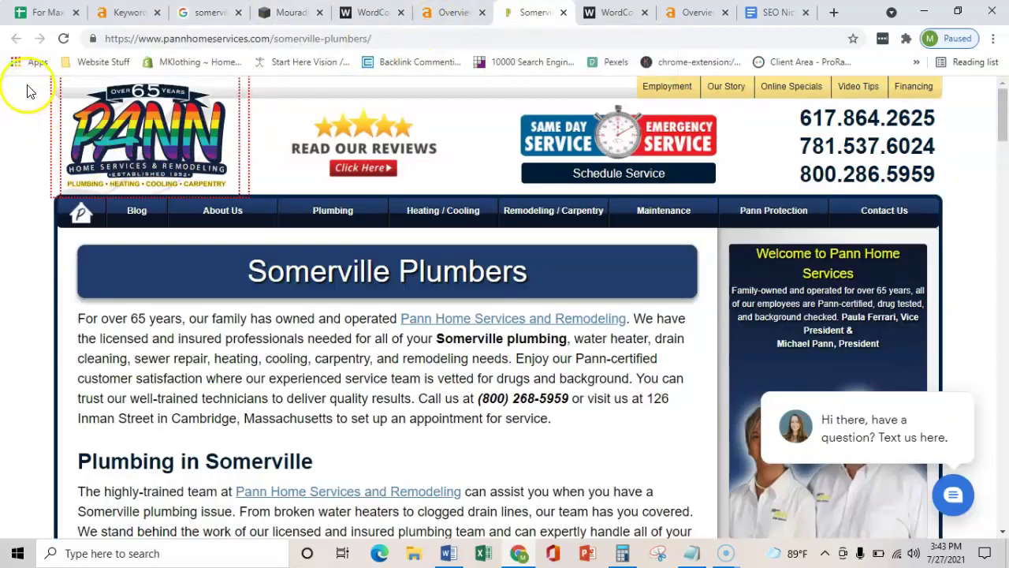
key(ctrl+a)
scroll(446, 273, down, 10)
scroll(505, 316, down, 15)
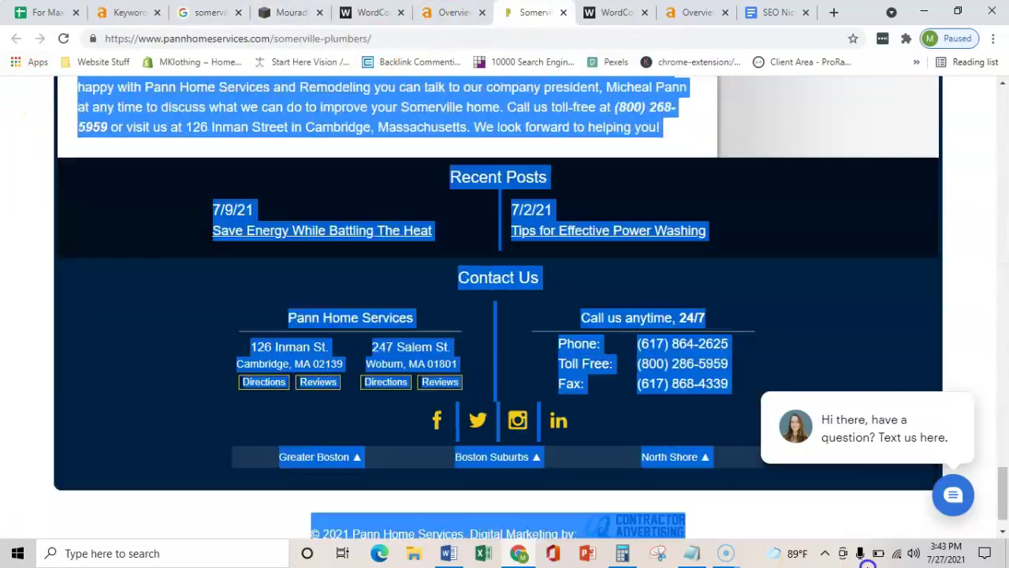
click(615, 12)
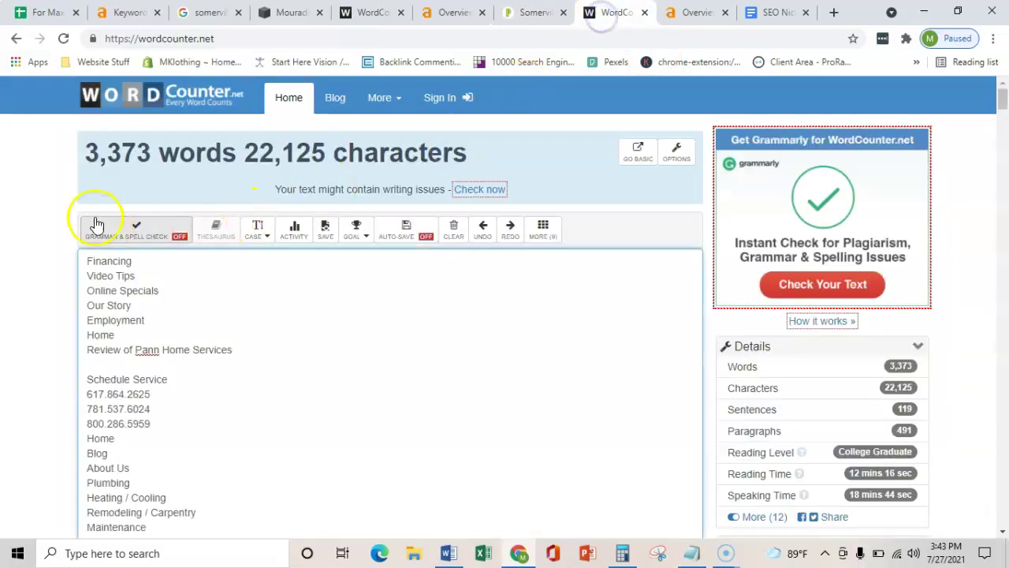
click(79, 168)
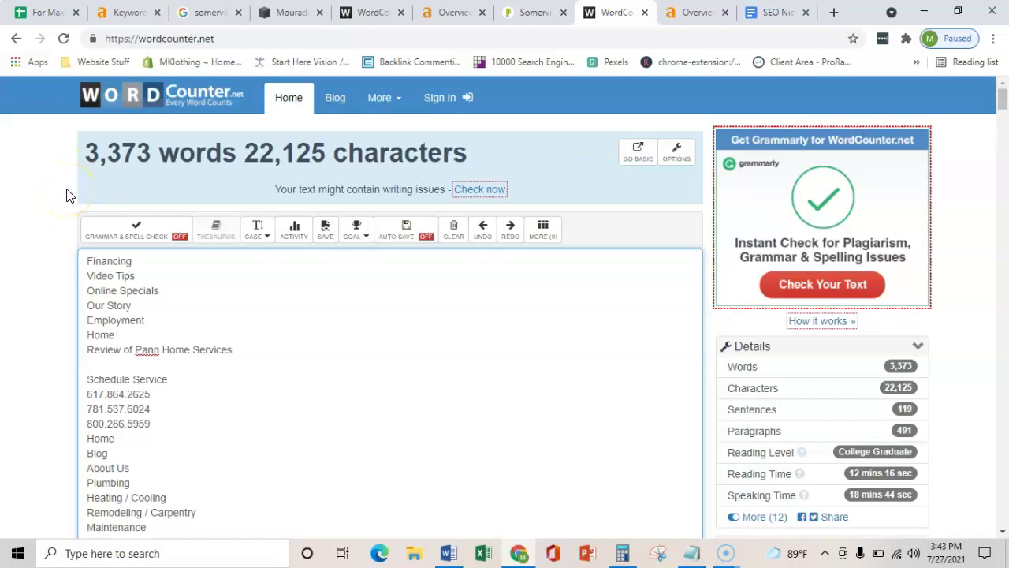
Read through the Pann Somerville Plumbers page copy and scroll back to the top.
click(520, 15)
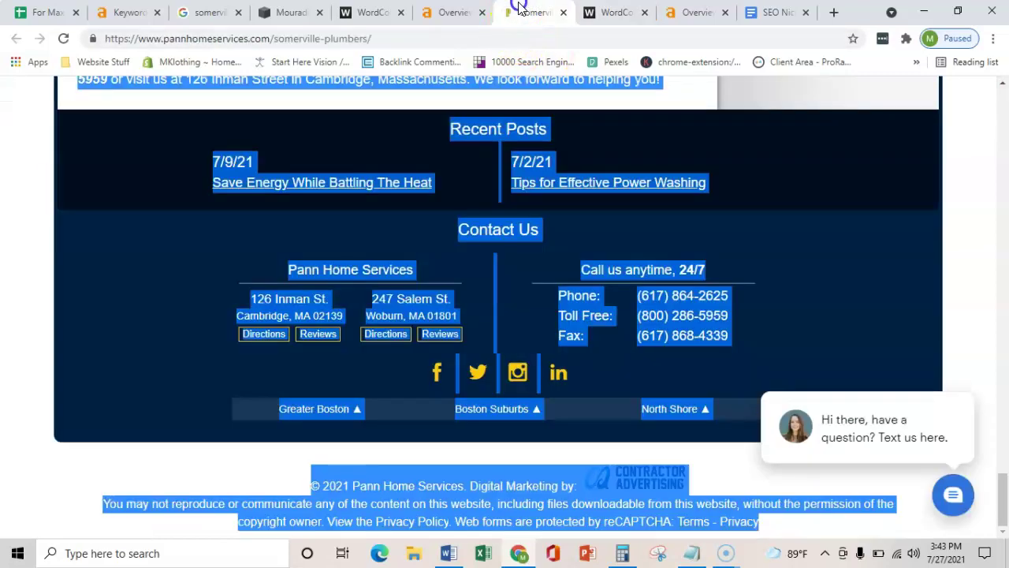
drag(1003, 493, 1005, 114)
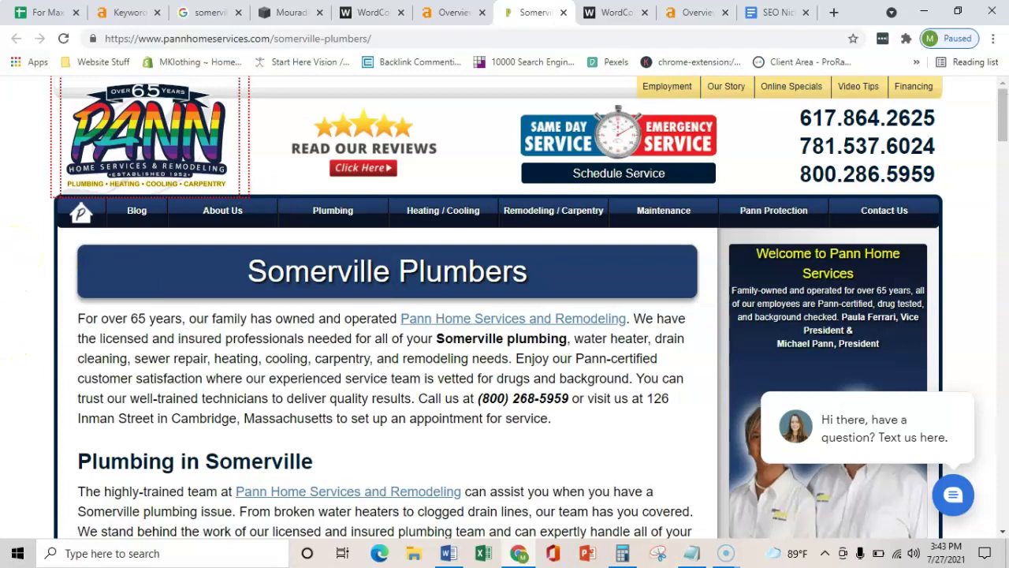
scroll(41, 317, down, 1)
scroll(32, 284, down, 1)
scroll(28, 278, down, 1)
scroll(29, 278, down, 1)
scroll(28, 278, up, 1)
scroll(28, 278, up, 1)
scroll(29, 277, up, 1)
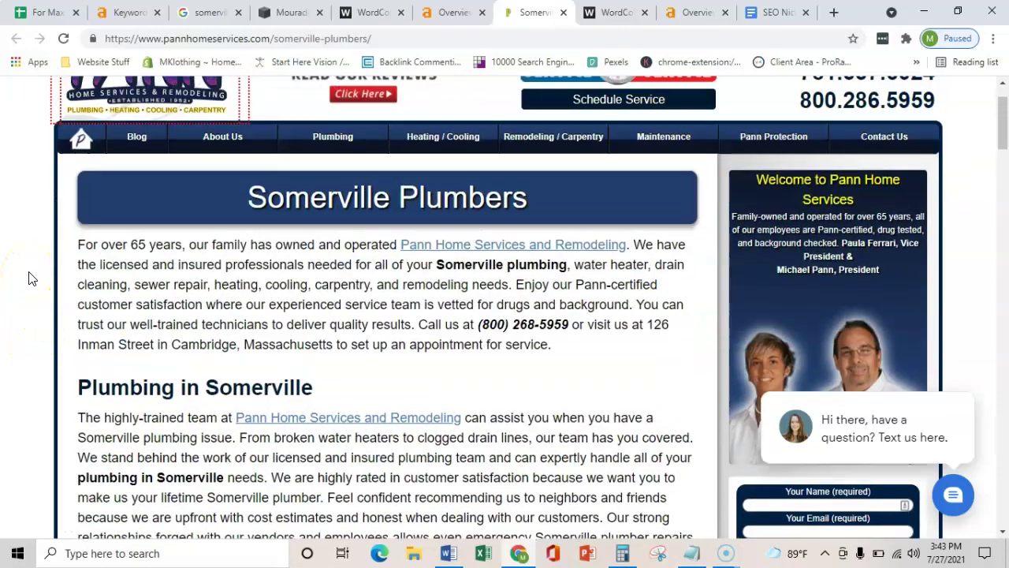
scroll(27, 278, up, 1)
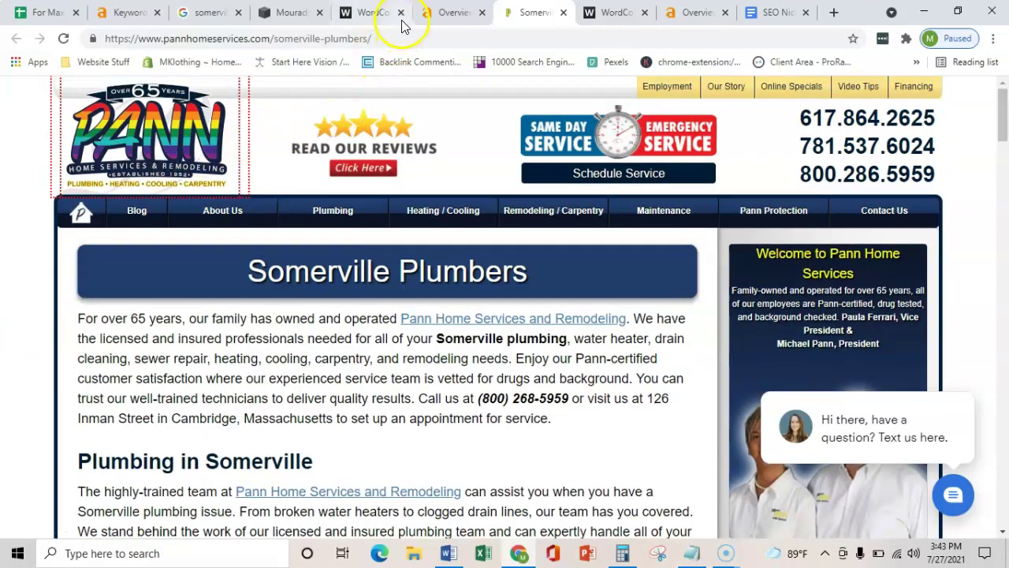
Show the Mouradian Plumbing & Heating homepage from the top with its URL selected.
click(288, 16)
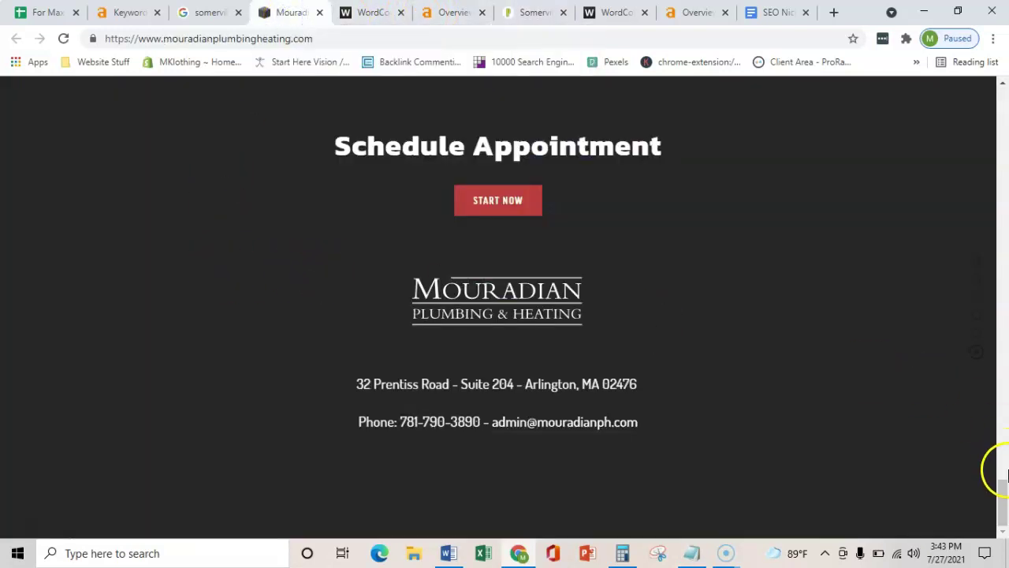
drag(1002, 493, 968, 90)
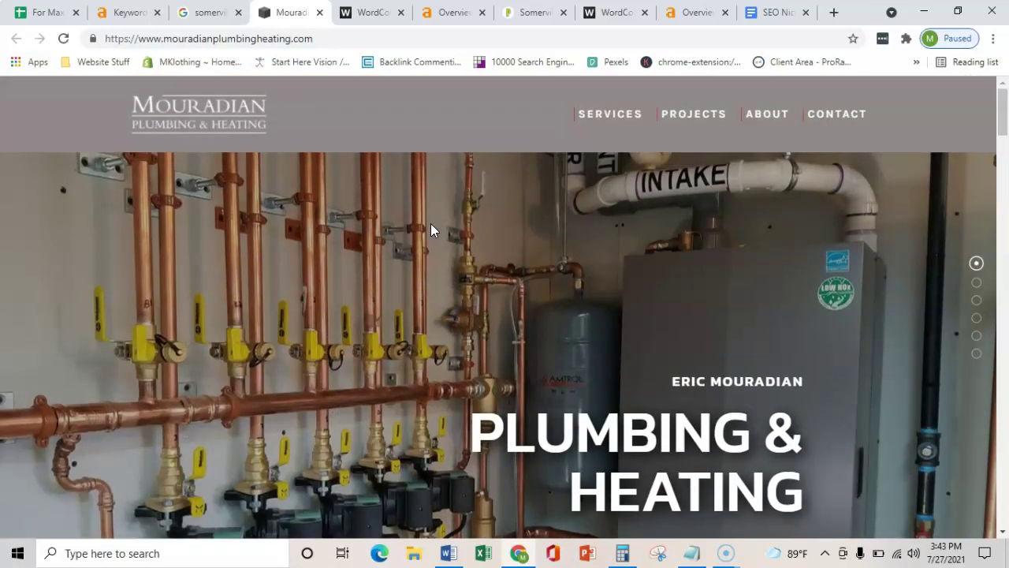
click(368, 39)
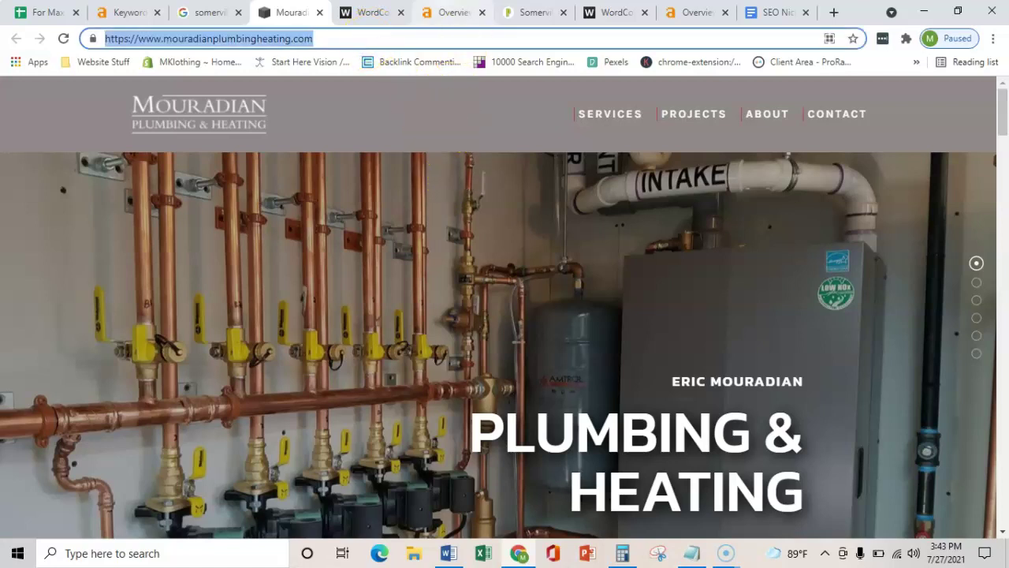
Review mouradianplumbingheating.com in Ahrefs: DR 2.5, 55 backlinks, 13 referring domains, 47 keywords.
click(441, 14)
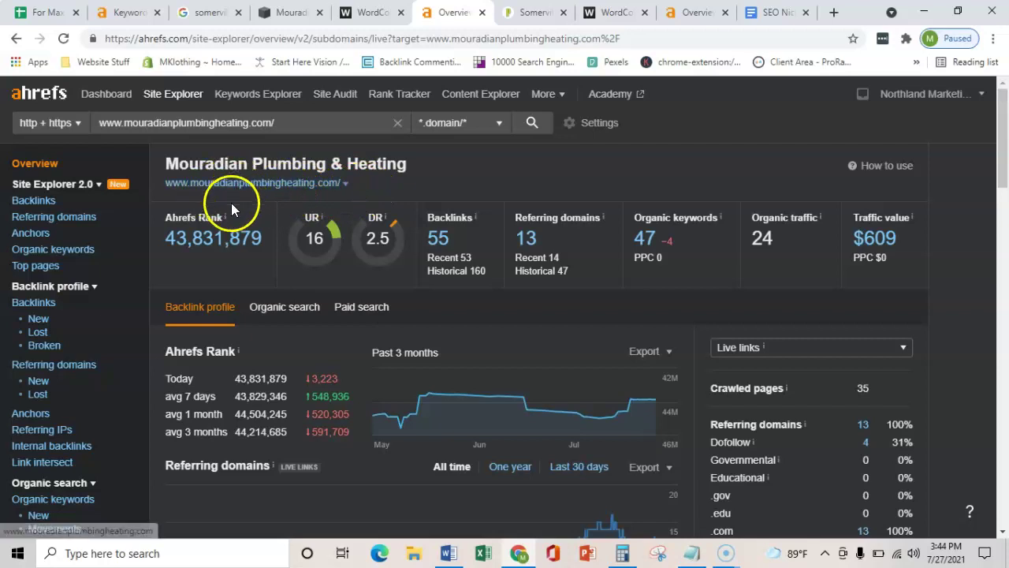
Check the Pann Somerville Plumbers page's Ahrefs overview: DR 10, 13 keywords, 88 traffic.
click(526, 11)
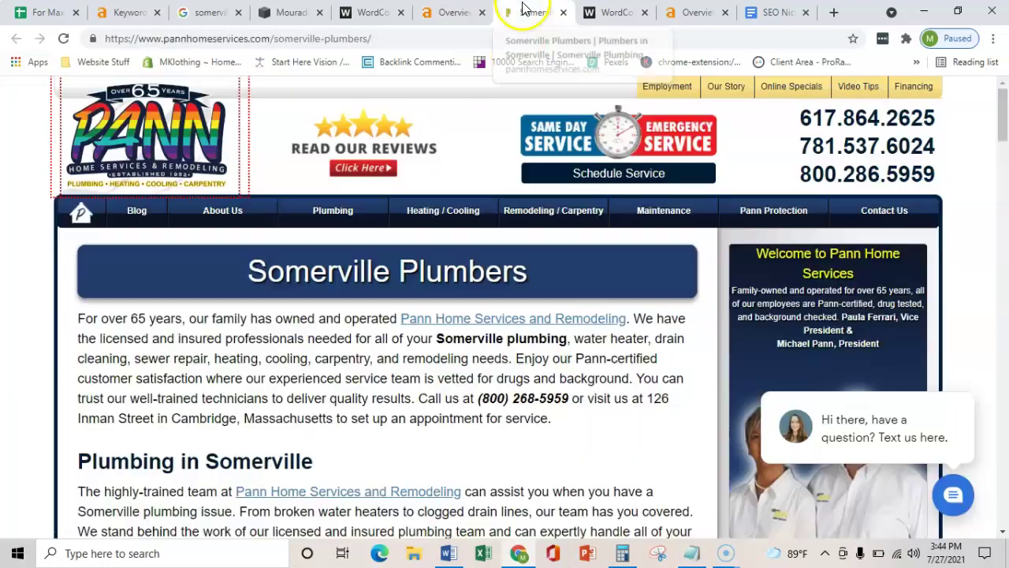
click(359, 39)
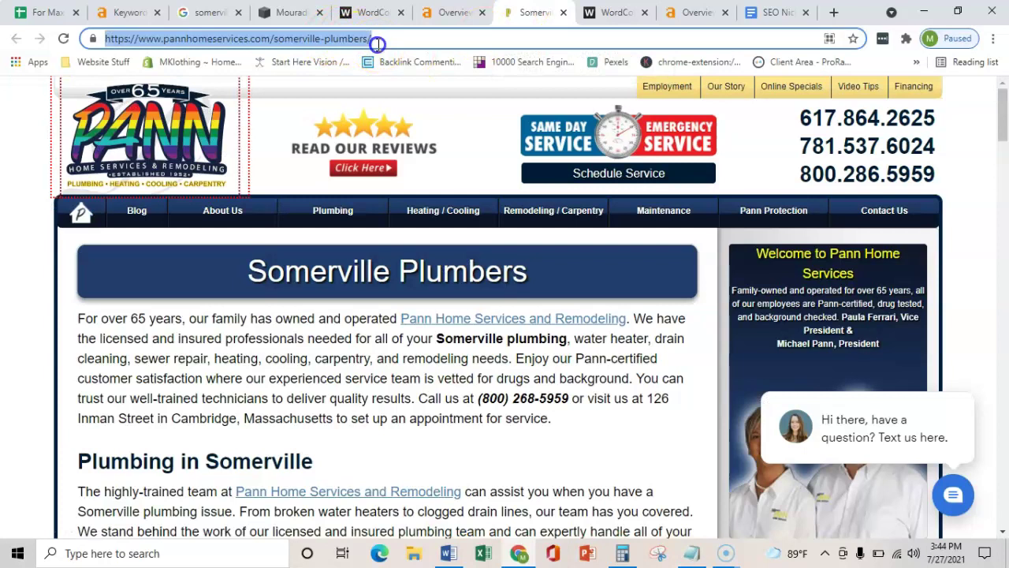
click(698, 22)
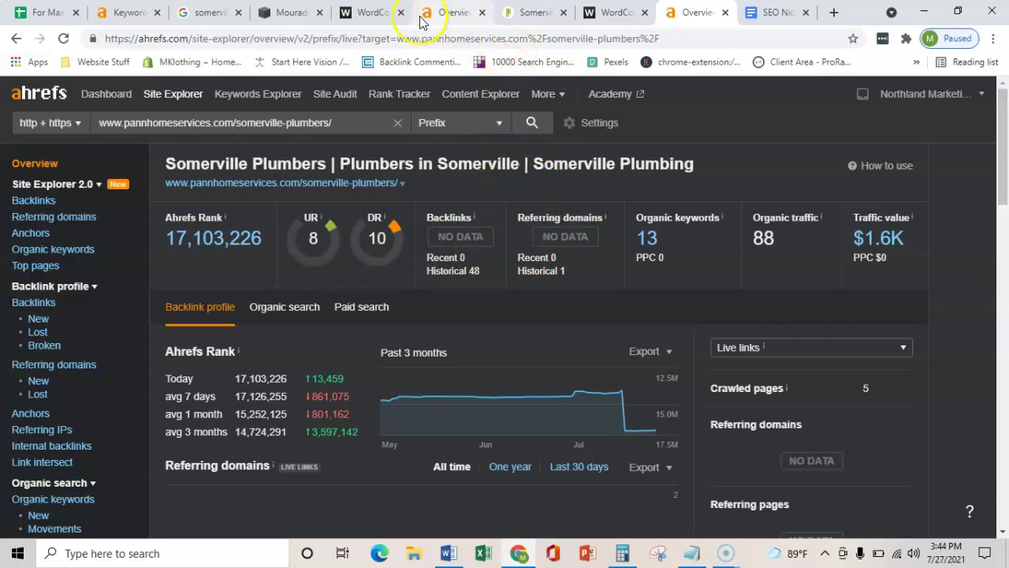
Glance at the Mouradian site and its word count, then return to Mouradian's Ahrefs overview.
click(286, 11)
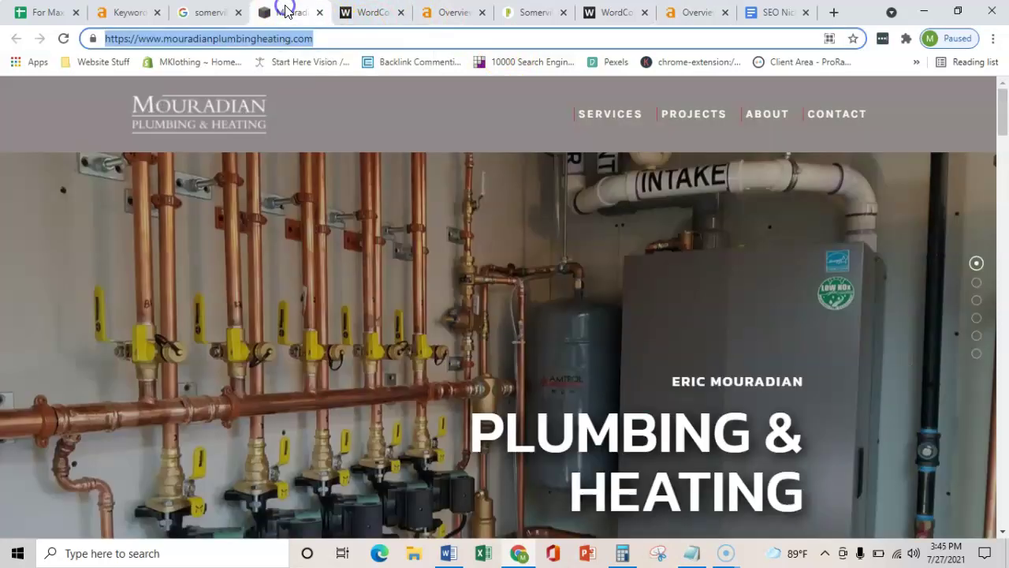
click(357, 11)
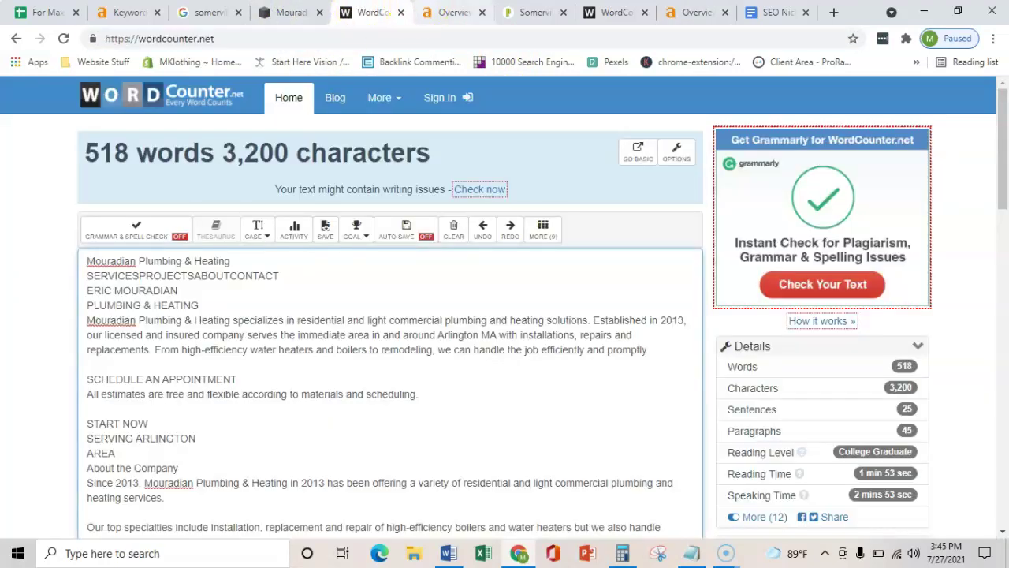
click(454, 12)
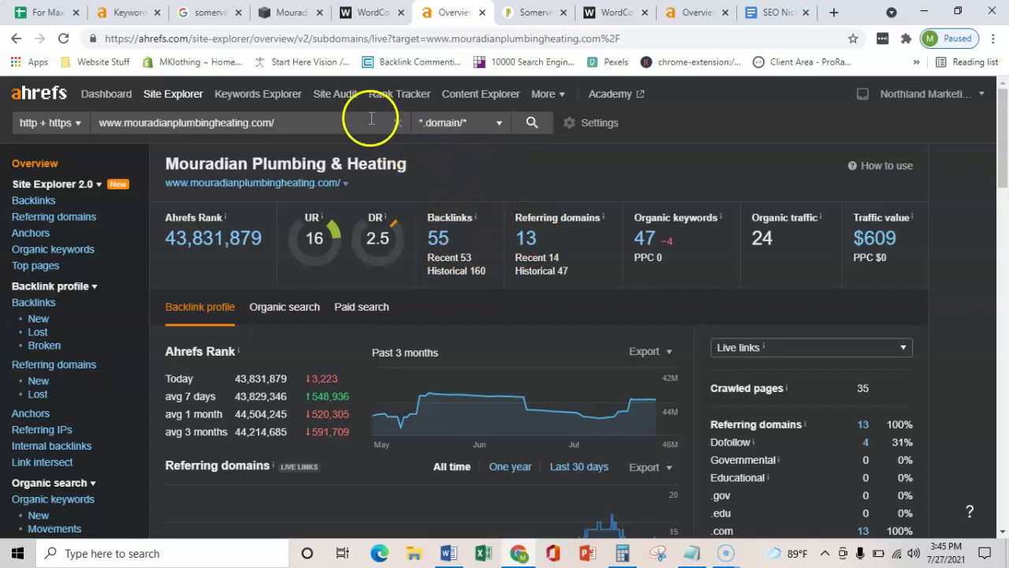
Scroll the somerville plumbers results back to the Prospect Hill, Pann and Mirabella map listings.
click(209, 12)
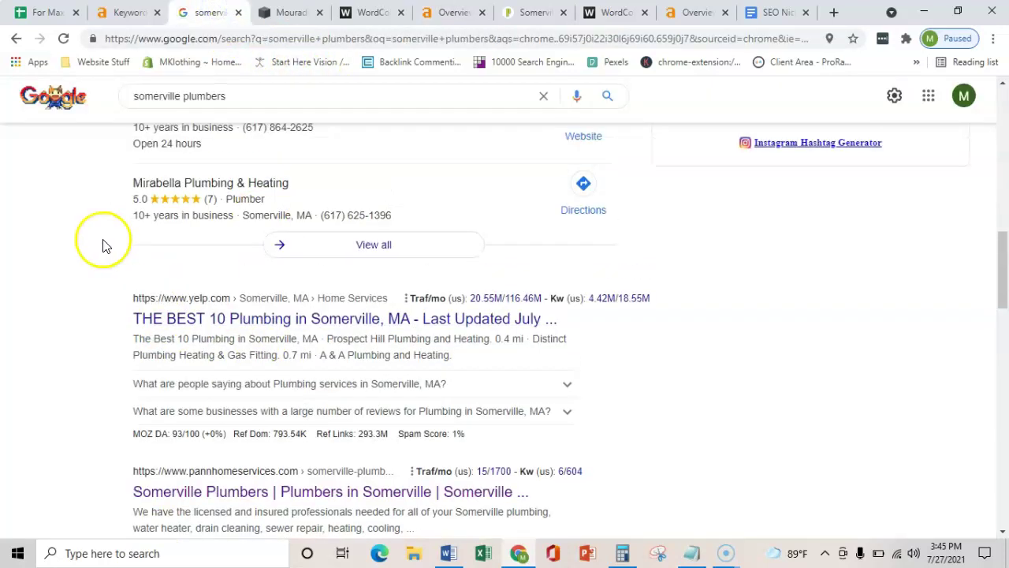
scroll(98, 243, up, 3)
scroll(97, 232, down, 1)
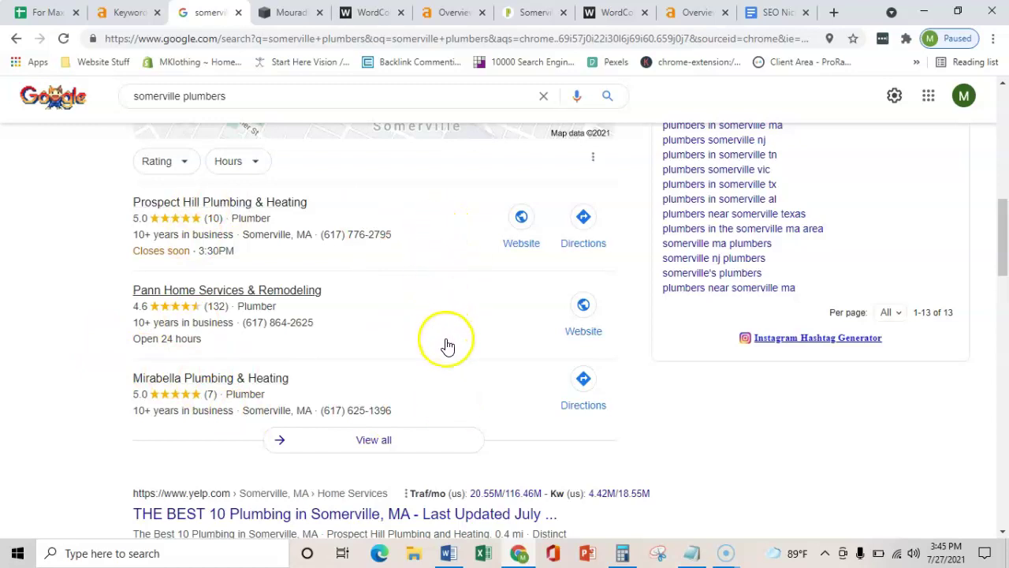
scroll(436, 281, down, 3)
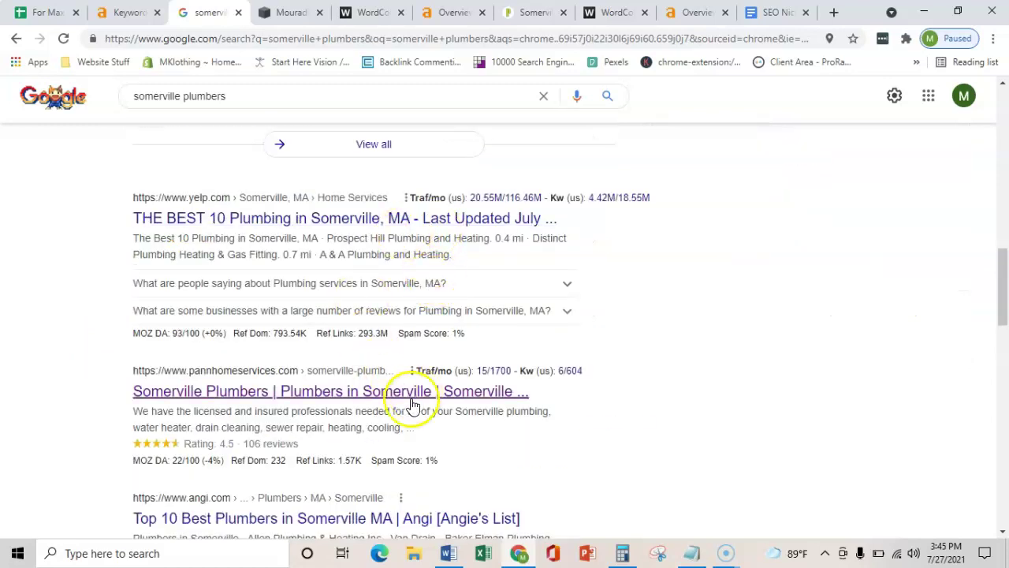
scroll(232, 316, up, 1)
scroll(244, 321, up, 2)
scroll(266, 304, up, 1)
Switch to the Mouradian Plumbing & Heating browser tab to view its homepage.
click(292, 12)
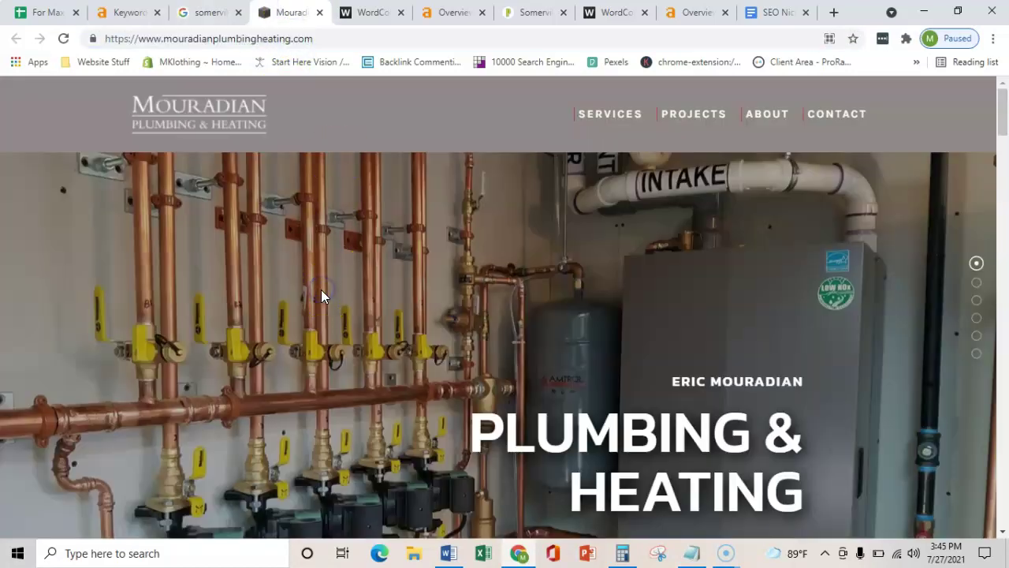